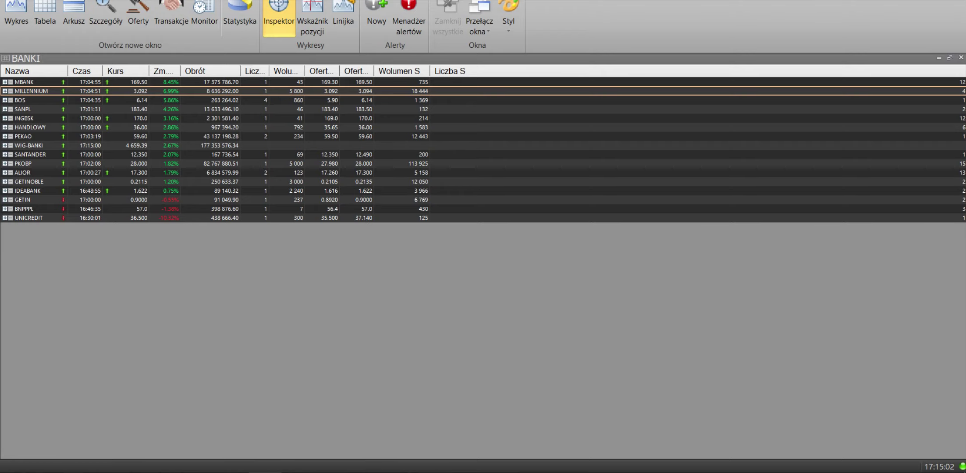
Move the selection in the BANKI quote table down to the WIG-BANKI index row to review its result
{"action": "key", "text": "Down"}
{"action": "key", "text": "Down"}
{"action": "key", "text": "Down"}
{"action": "key", "text": "Down"}
{"action": "key", "text": "Down"}
{"action": "key", "text": "Down"}
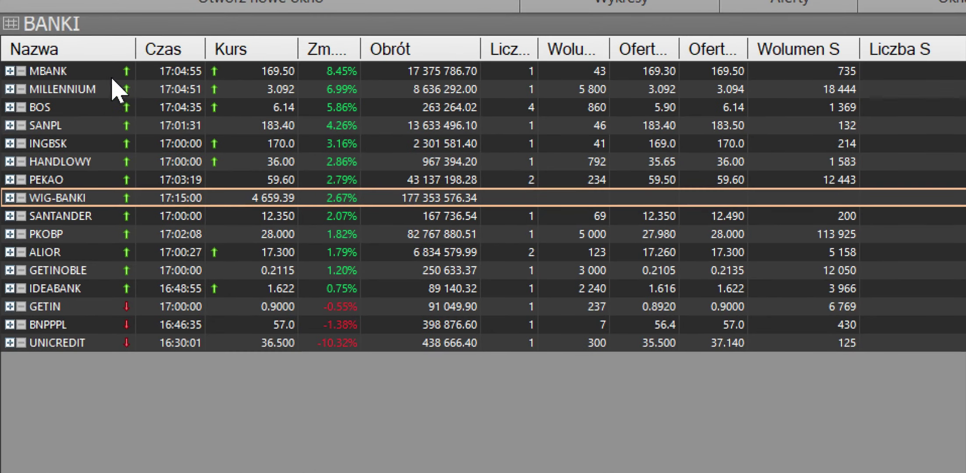
Review the percentage changes of the leading banks row by row, from MBANK through MILLENNIUM, BOS, SANPL and INGBSK to HANDLOWY
{"action": "left_click", "coordinate": [302, 78]}
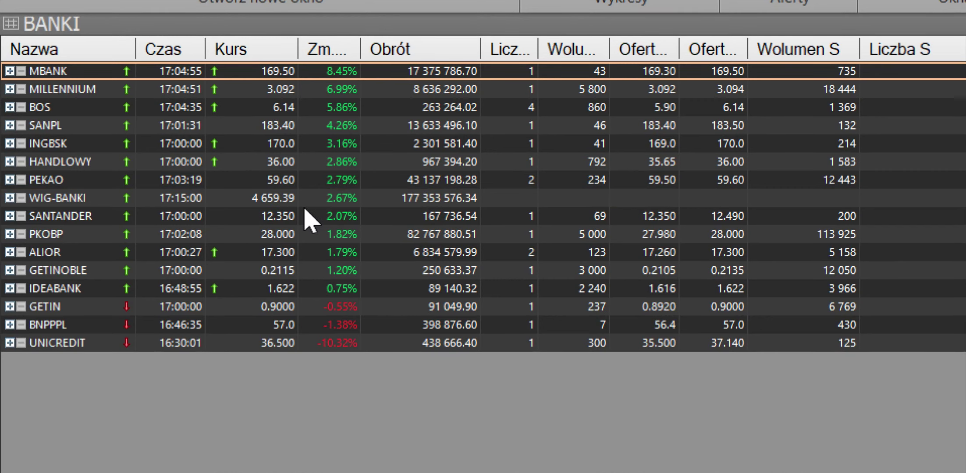
{"action": "left_click", "coordinate": [334, 91]}
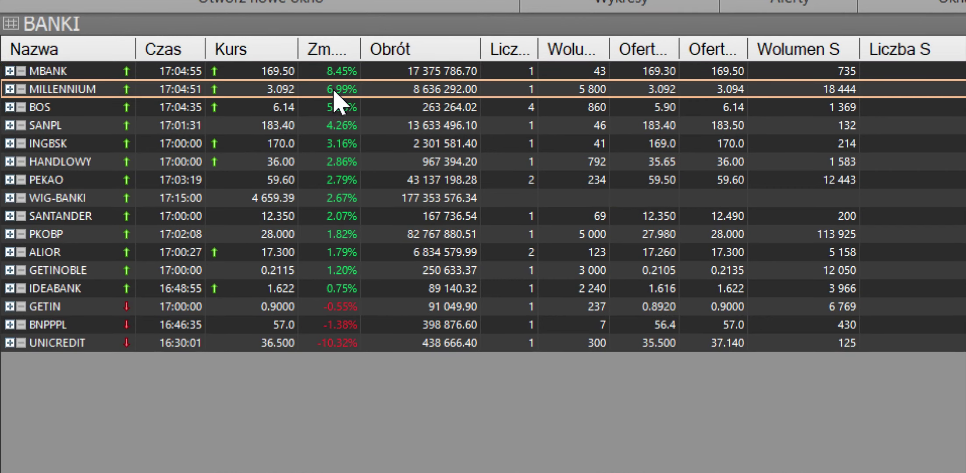
{"action": "left_click", "coordinate": [329, 109]}
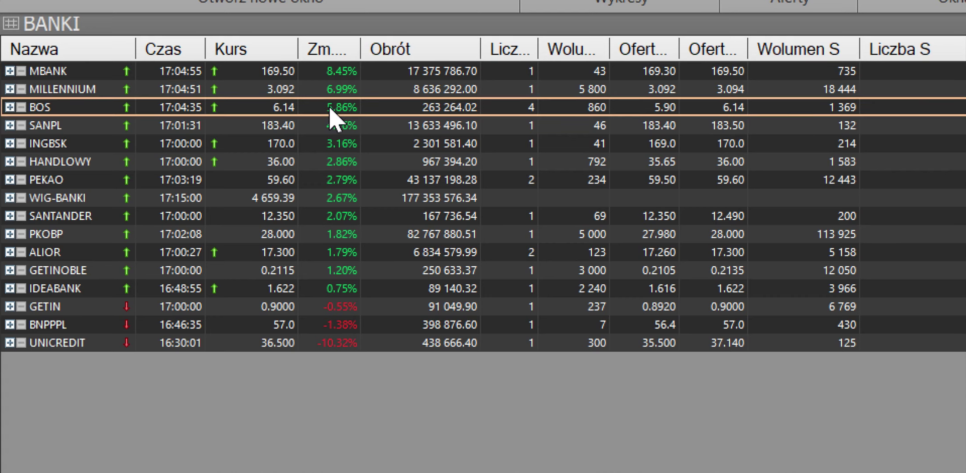
{"action": "left_click", "coordinate": [313, 126]}
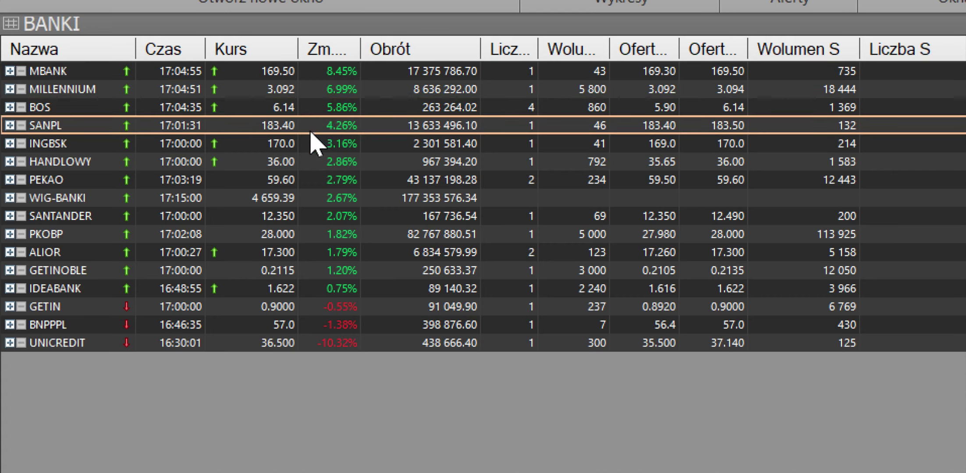
{"action": "left_click", "coordinate": [308, 143]}
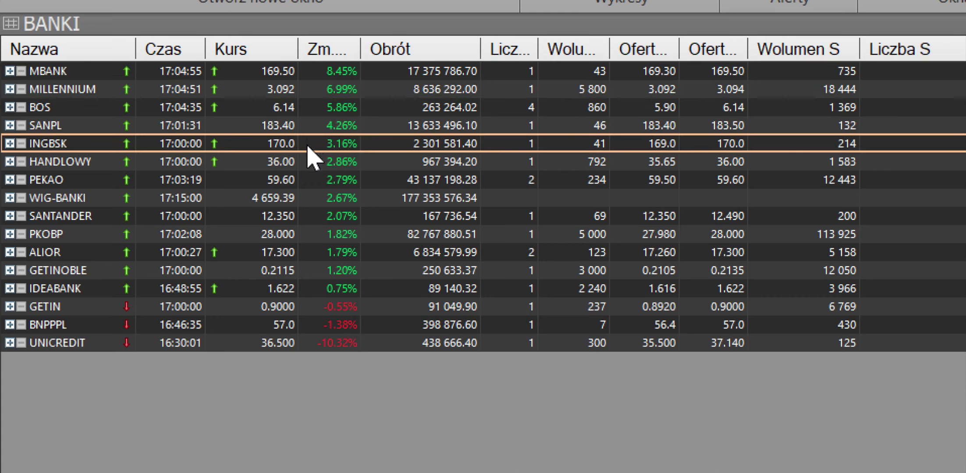
{"action": "left_click", "coordinate": [309, 161]}
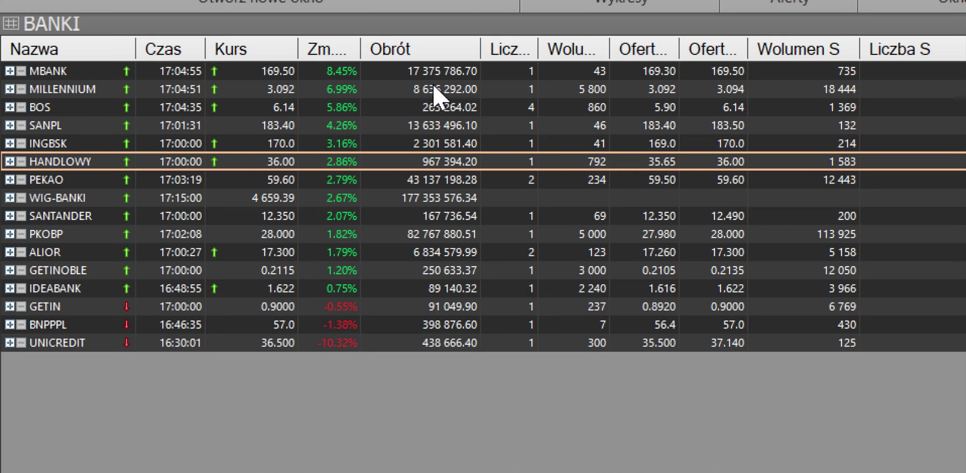
Sort the bank quotes by turnover (Obrót) from highest to lowest and check the PEKAO and MBANK rows
{"action": "left_click", "coordinate": [403, 55]}
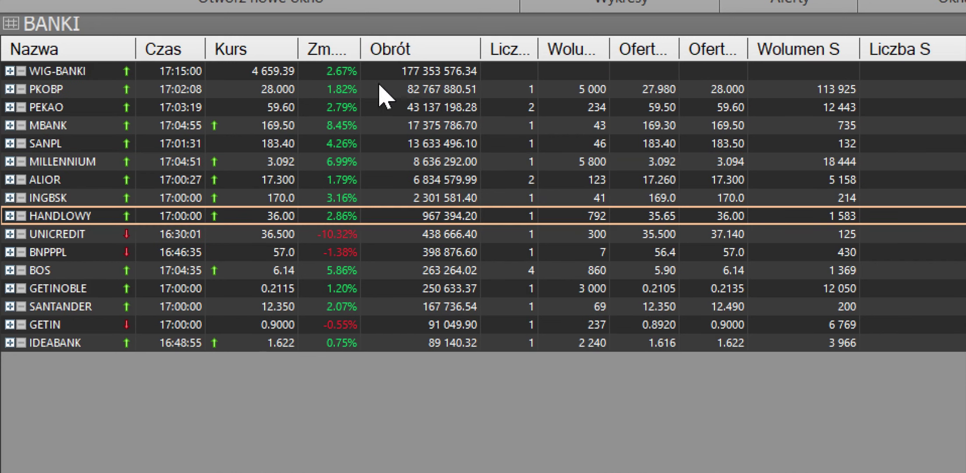
{"action": "left_click", "coordinate": [365, 108]}
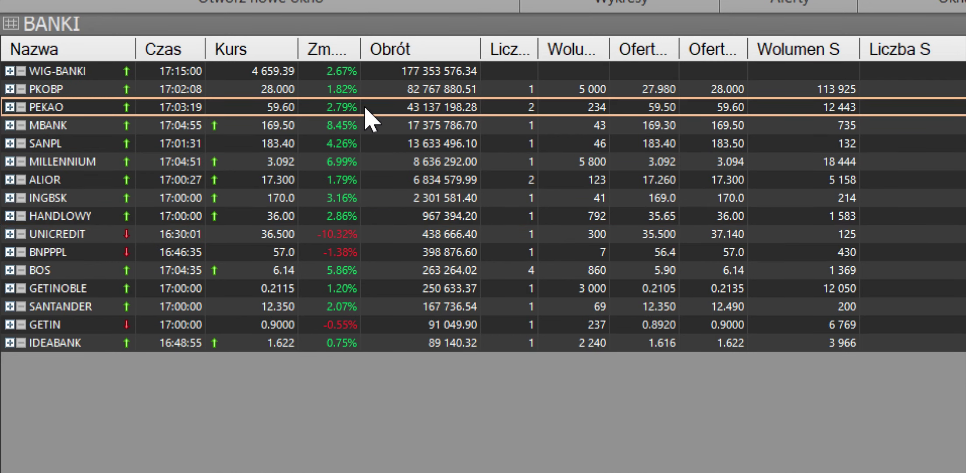
{"action": "left_click", "coordinate": [363, 126]}
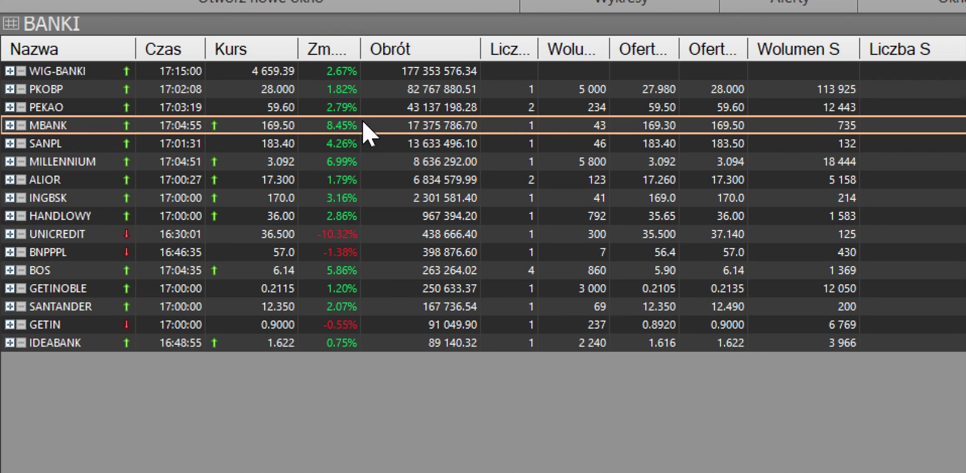
Sort the bank quotes by price (Kurs) from highest to lowest and check the GETINOBLE row
{"action": "left_click", "coordinate": [261, 55]}
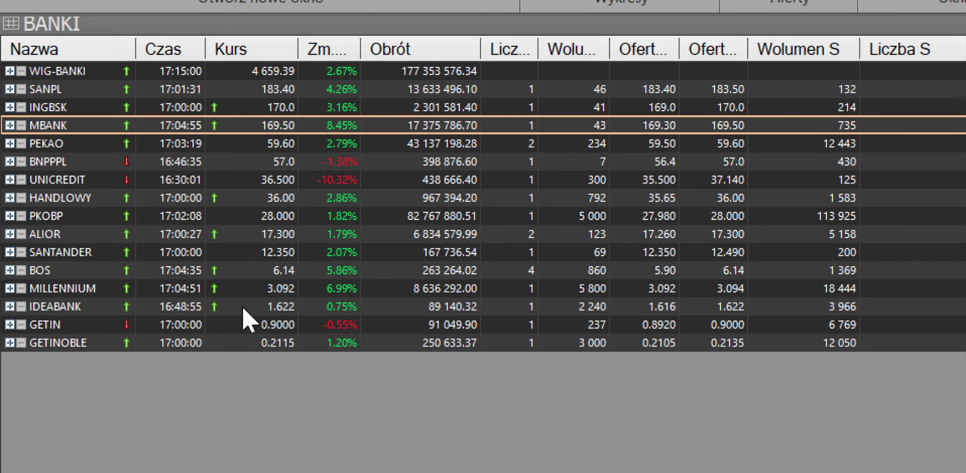
{"action": "left_click", "coordinate": [233, 343]}
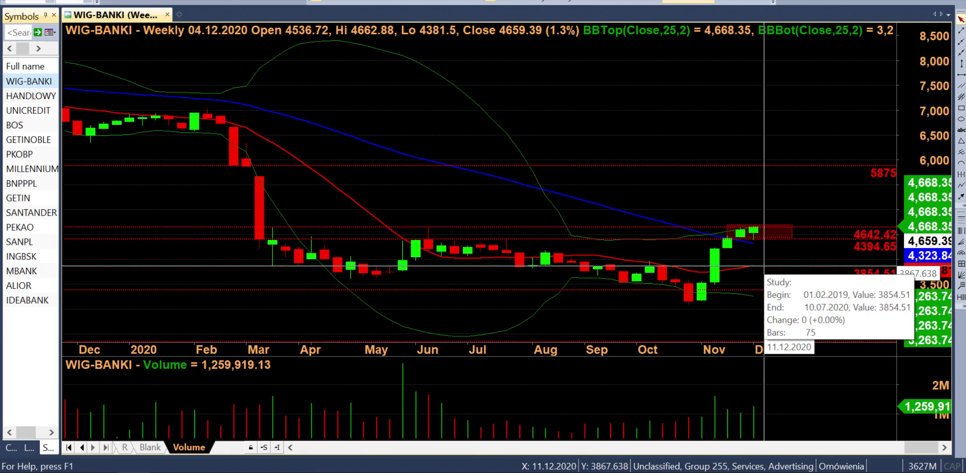
Switch to AmiBroker and examine the WIG-BANKI weekly chart: recent candles, horizontal levels, moving averages and the early 2020 decline
{"action": "mouse_move", "coordinate": [789, 266]}
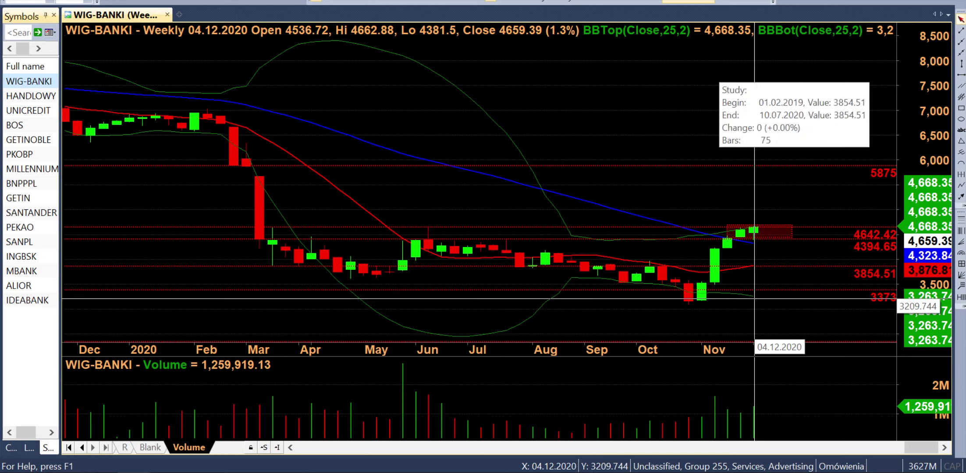
{"action": "mouse_move", "coordinate": [754, 298]}
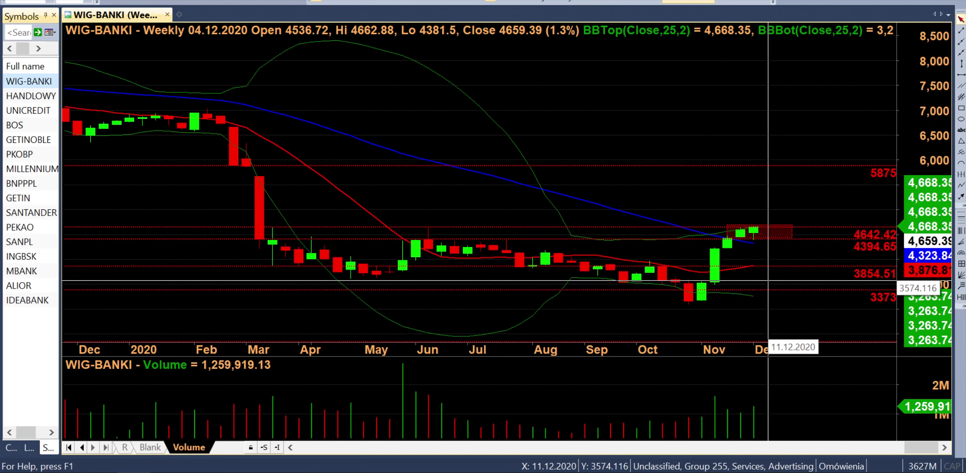
{"action": "mouse_move", "coordinate": [768, 280]}
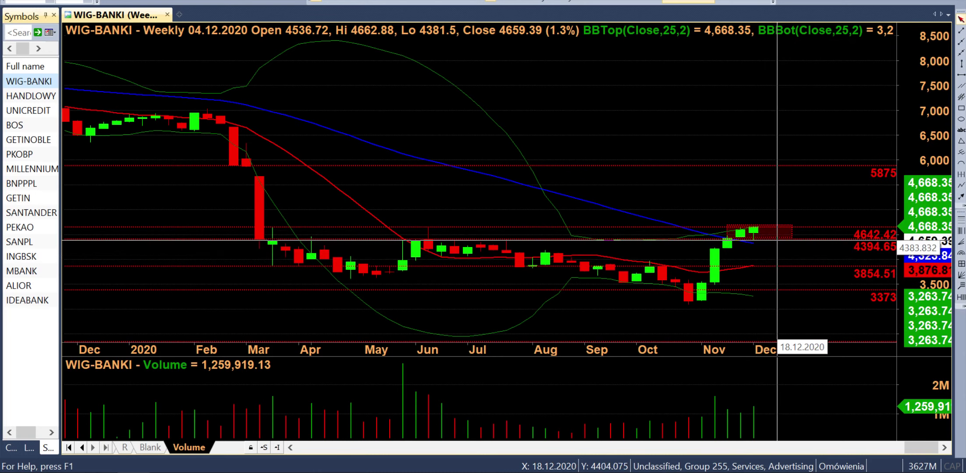
{"action": "mouse_move", "coordinate": [773, 240]}
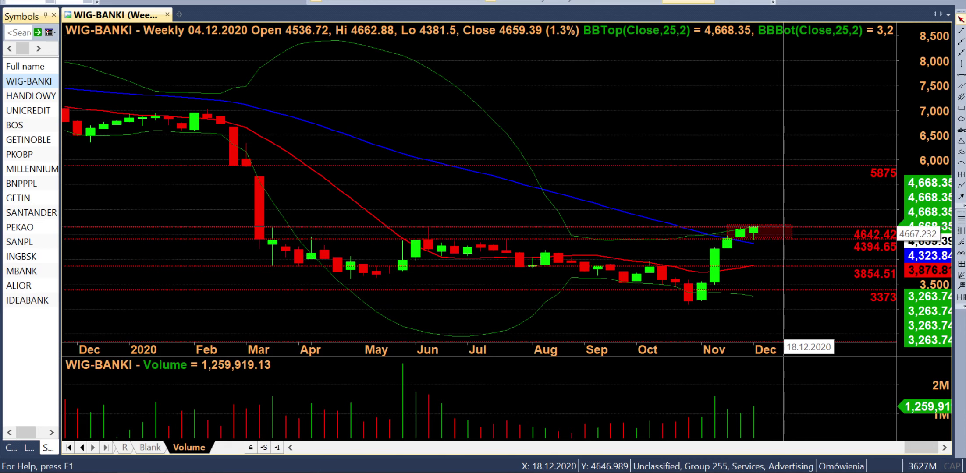
{"action": "mouse_move", "coordinate": [767, 224]}
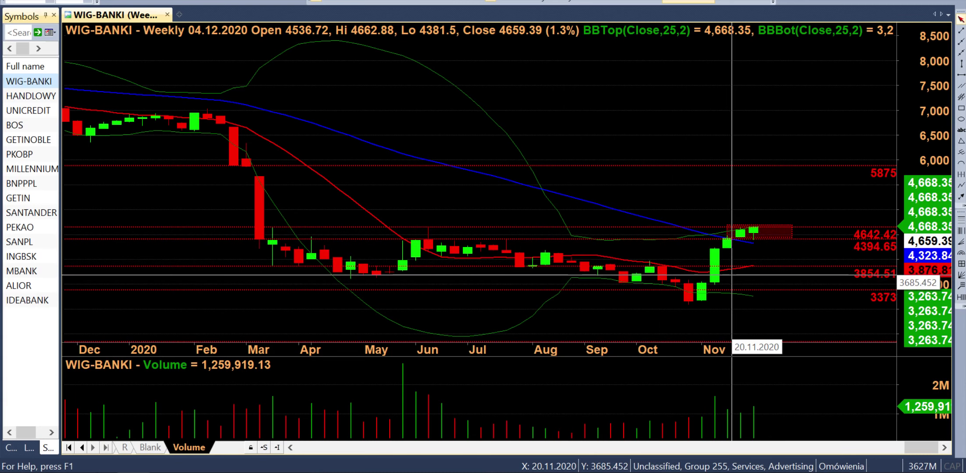
{"action": "mouse_move", "coordinate": [701, 295]}
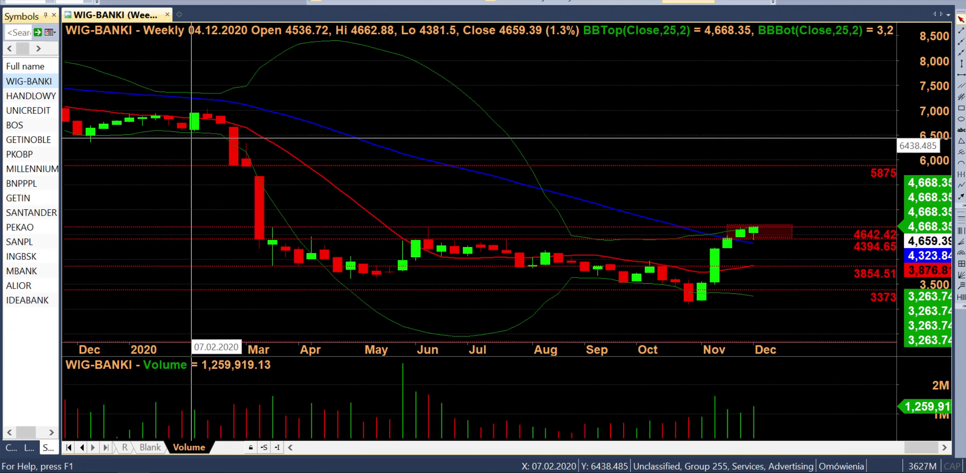
{"action": "mouse_move", "coordinate": [191, 137]}
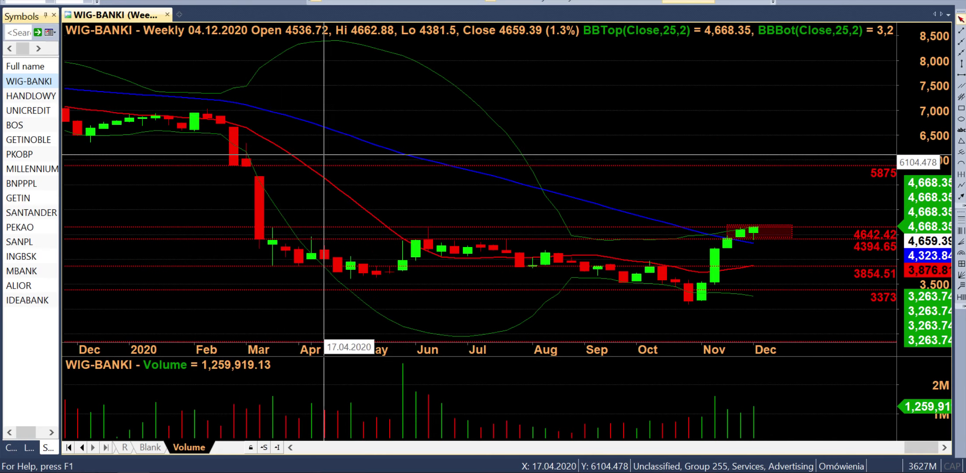
{"action": "mouse_move", "coordinate": [328, 155]}
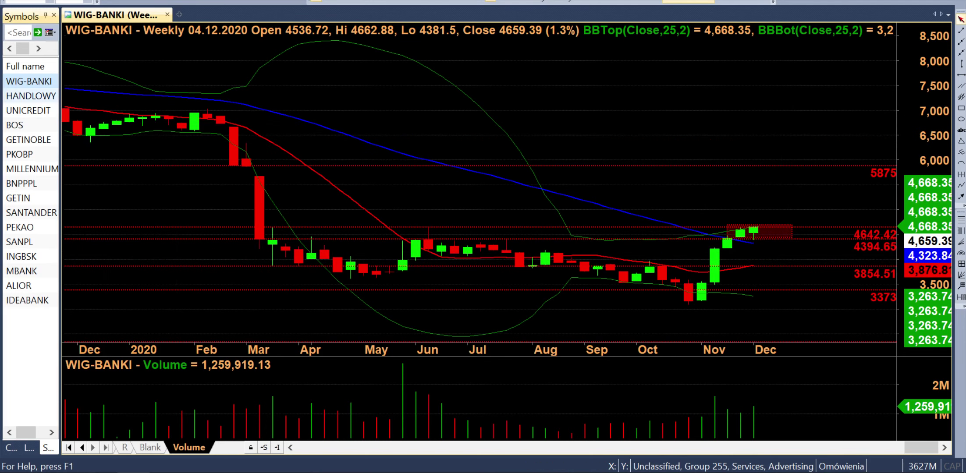
Display the PKOBP weekly chart and examine the autumn rally against its marked resistance zone and support levels
{"action": "left_click", "coordinate": [19, 154]}
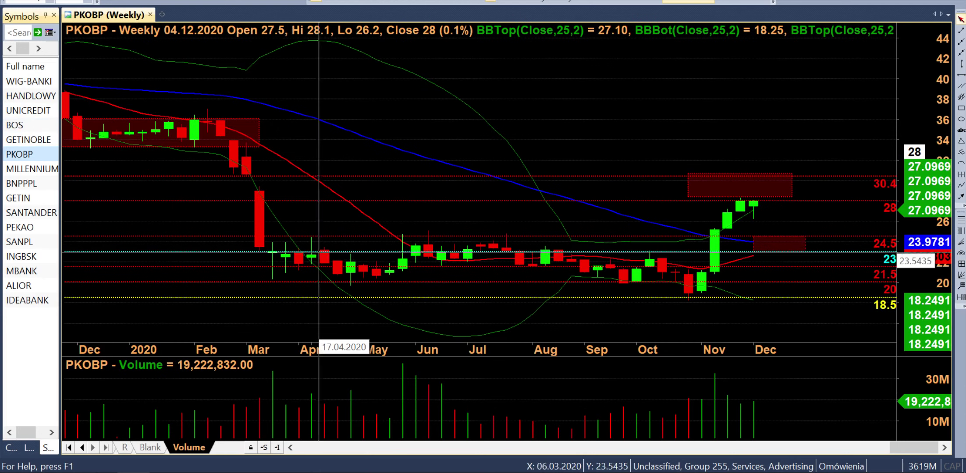
{"action": "mouse_move", "coordinate": [671, 306]}
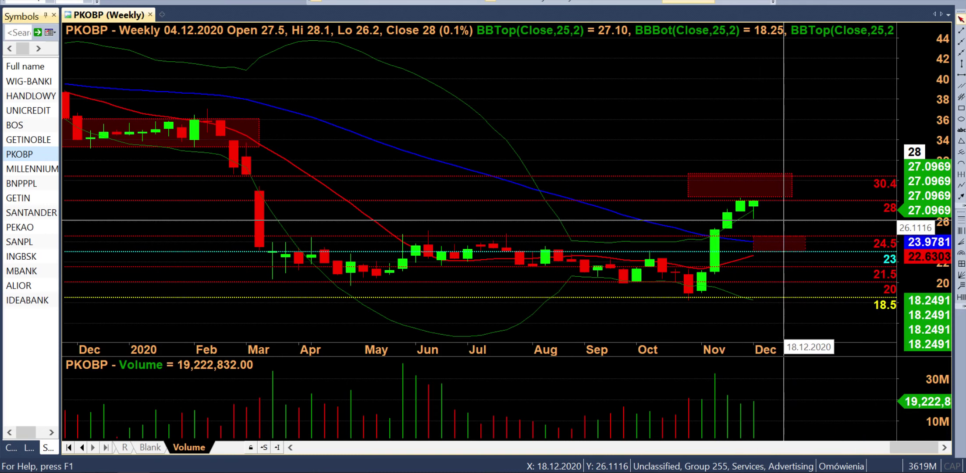
{"action": "mouse_move", "coordinate": [782, 220]}
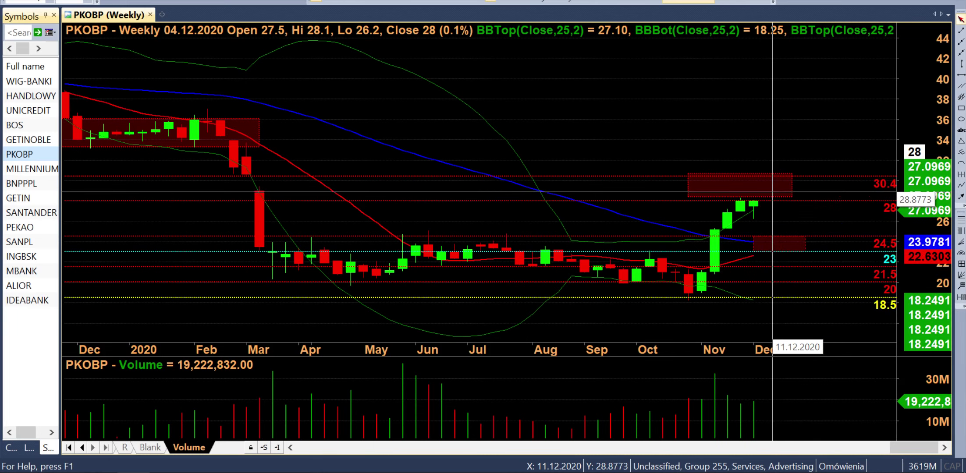
{"action": "mouse_move", "coordinate": [772, 192]}
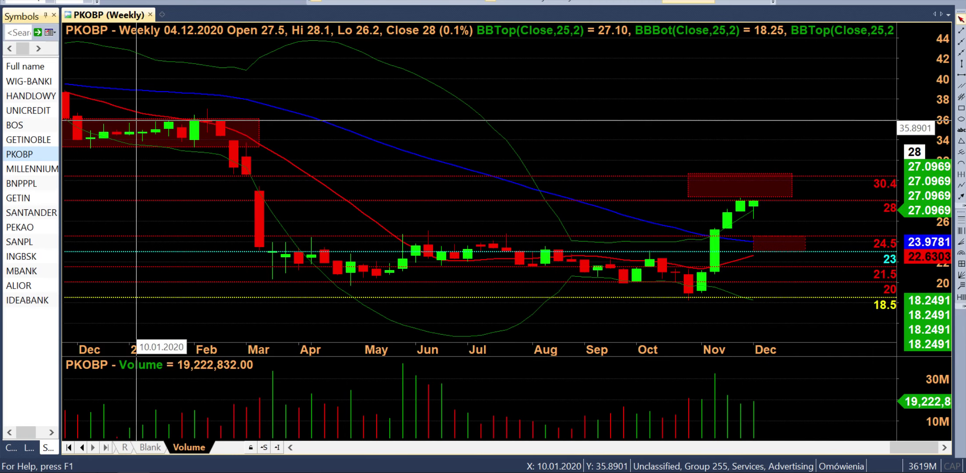
Display the GETINOBLE weekly chart and inspect the latest candle against the moving averages and horizontal levels
{"action": "left_click", "coordinate": [29, 139]}
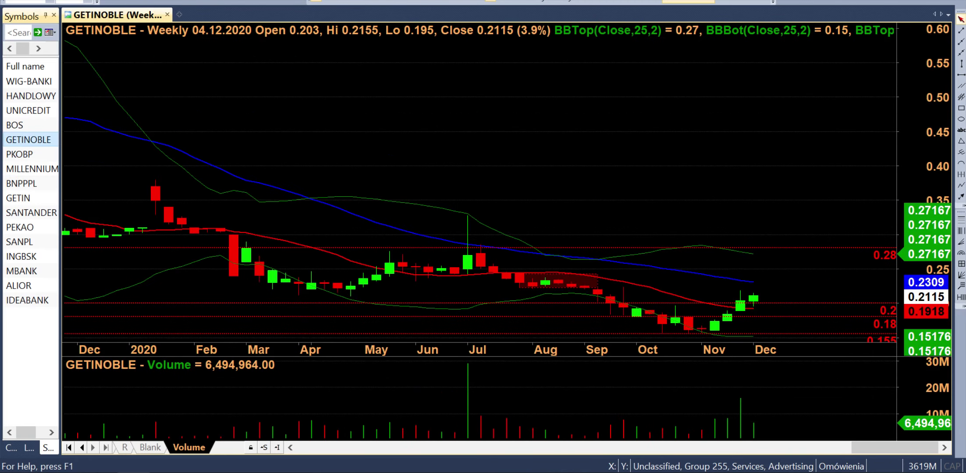
{"action": "mouse_move", "coordinate": [326, 187]}
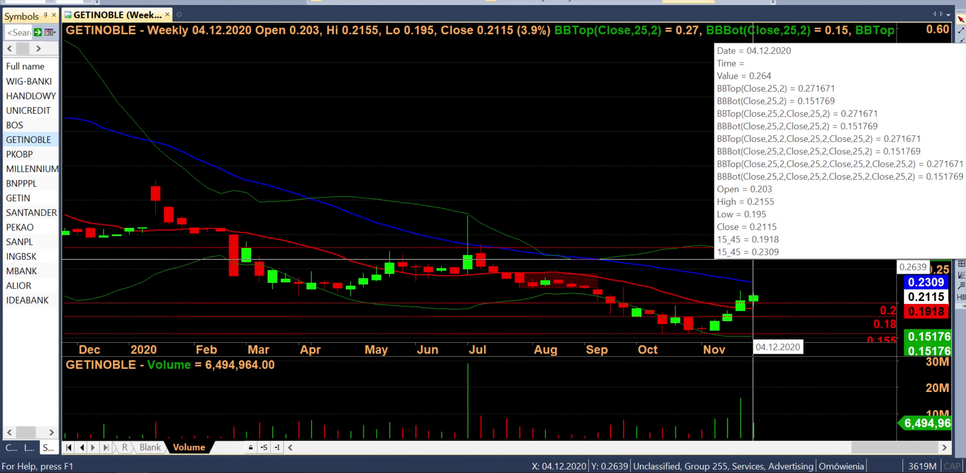
{"action": "mouse_move", "coordinate": [791, 269]}
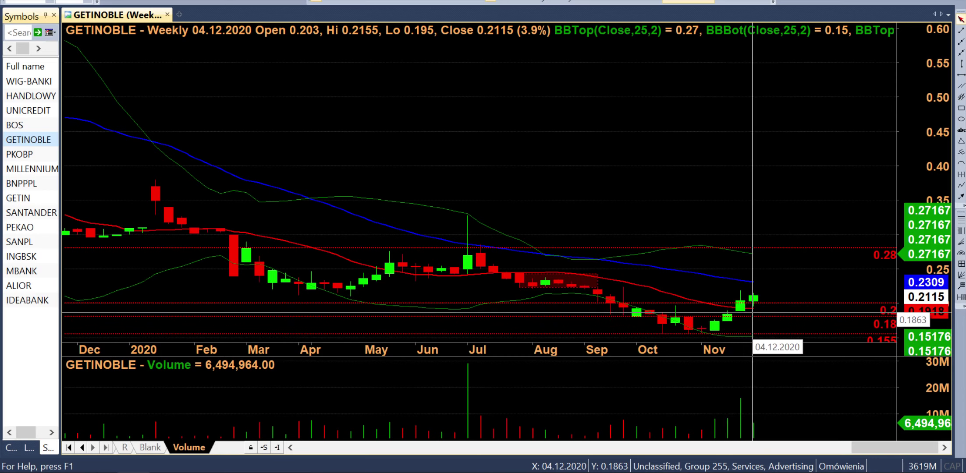
{"action": "mouse_move", "coordinate": [764, 320]}
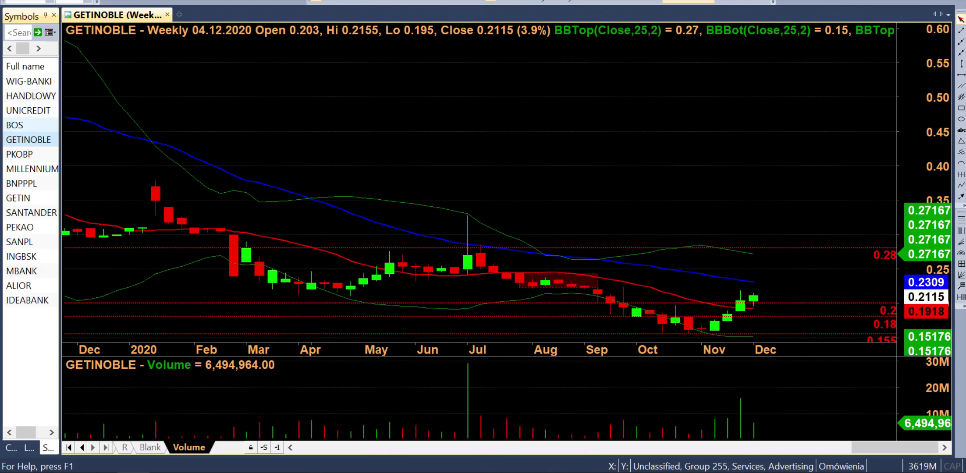
Display the BOS weekly chart and examine the latest candle against the resistance zone between 6.2 and 6.5 and the 5.7 level
{"action": "left_click", "coordinate": [17, 125]}
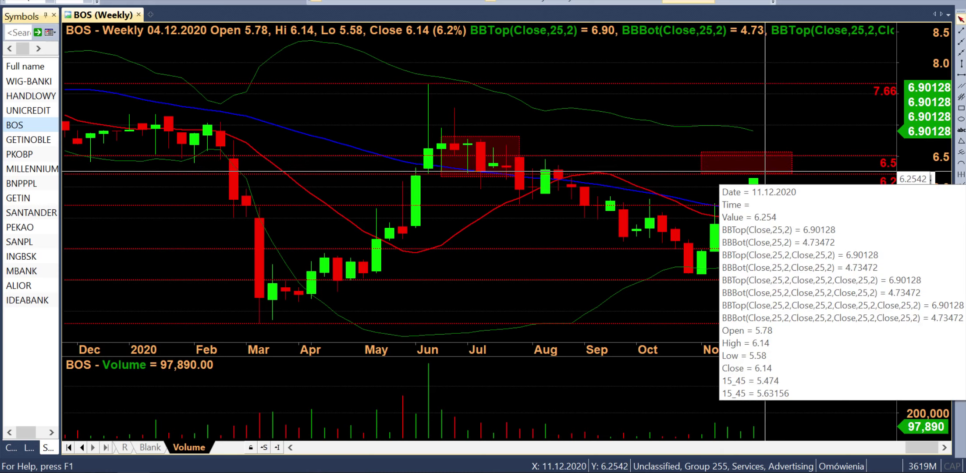
{"action": "mouse_move", "coordinate": [781, 180]}
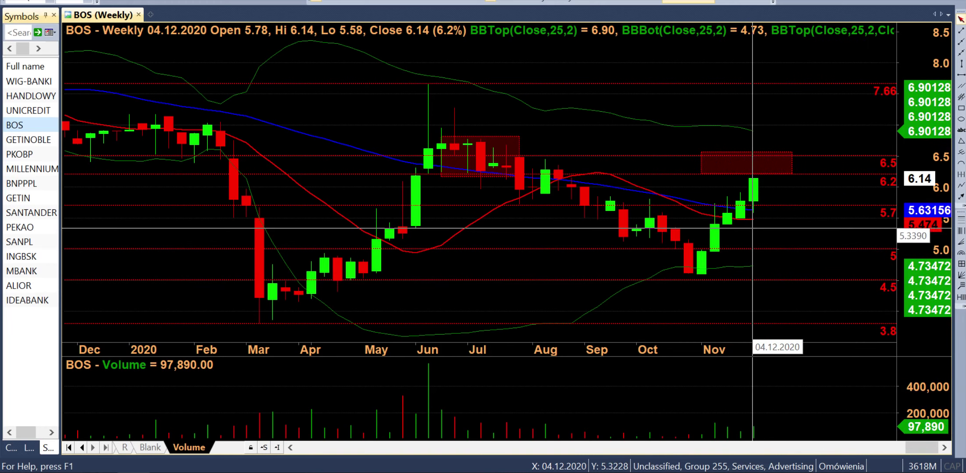
{"action": "mouse_move", "coordinate": [750, 226]}
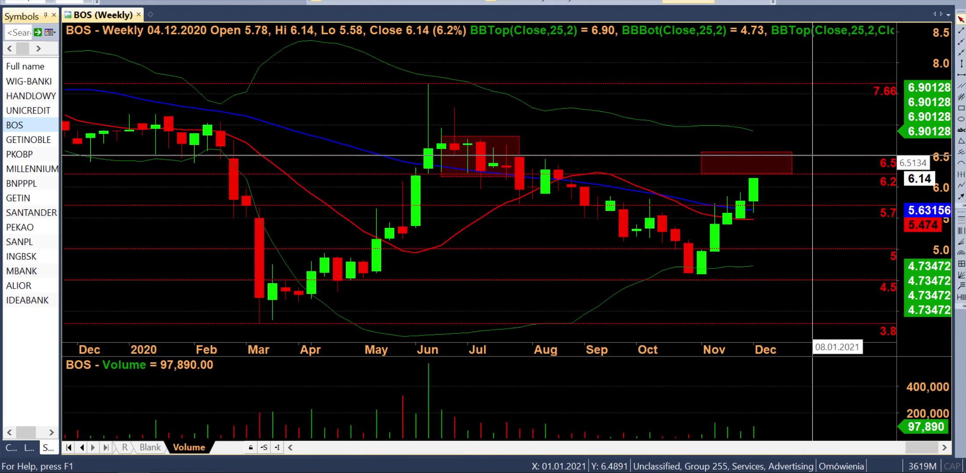
{"action": "mouse_move", "coordinate": [802, 152]}
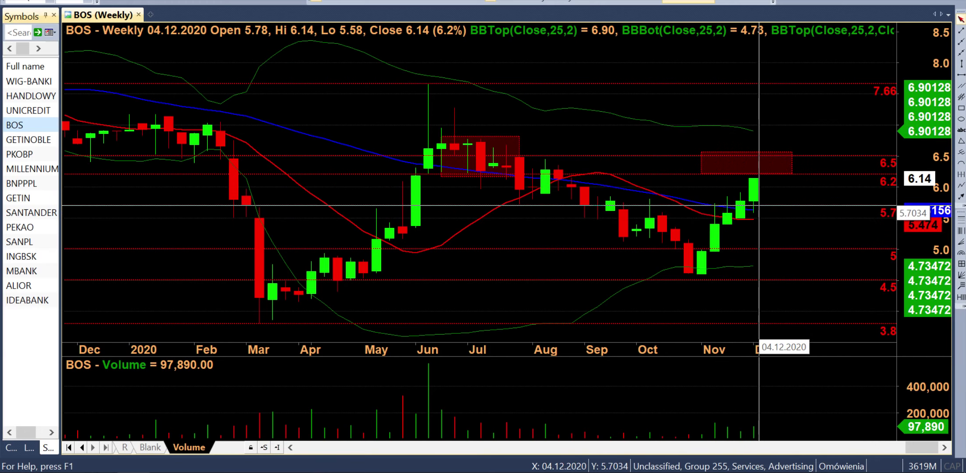
{"action": "mouse_move", "coordinate": [767, 212]}
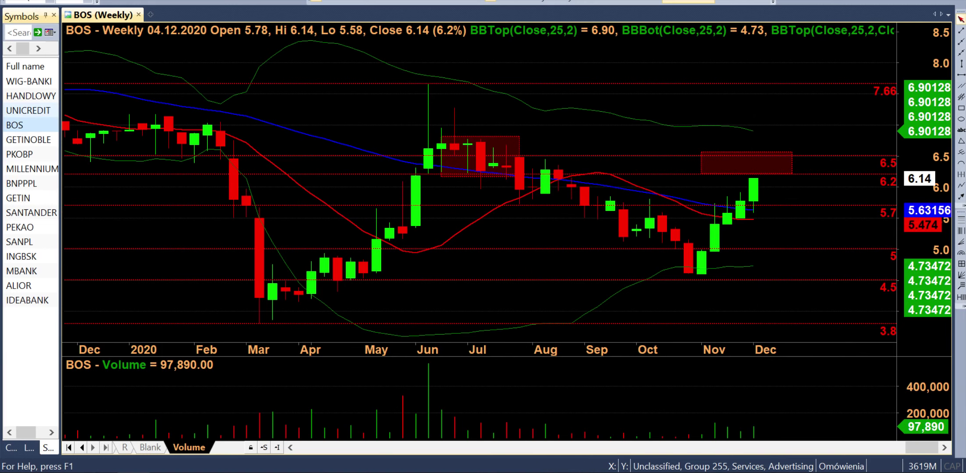
Display the UNICREDIT weekly chart and examine the latest candle against the moving averages and the 39 level
{"action": "left_click", "coordinate": [28, 111]}
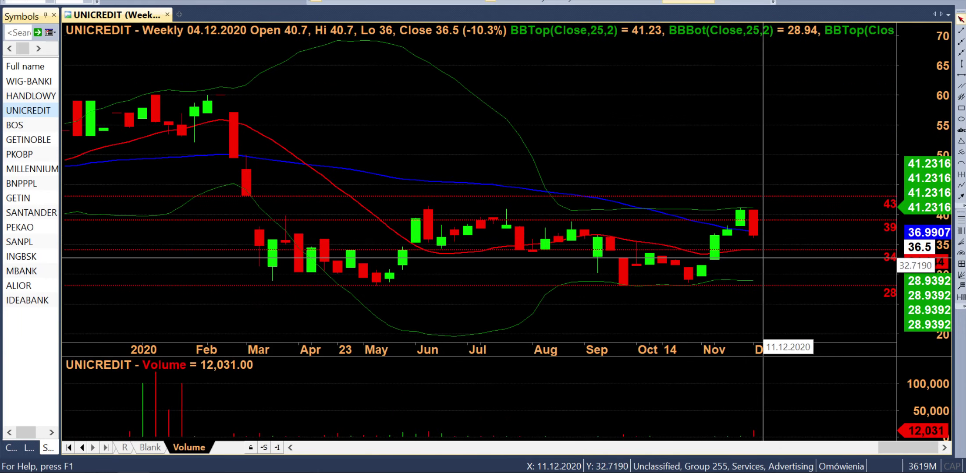
{"action": "mouse_move", "coordinate": [760, 273]}
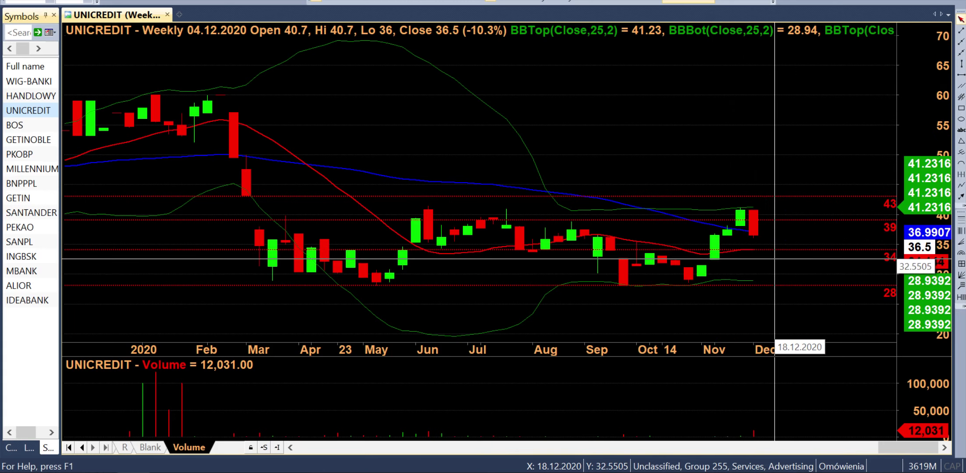
{"action": "mouse_move", "coordinate": [774, 259]}
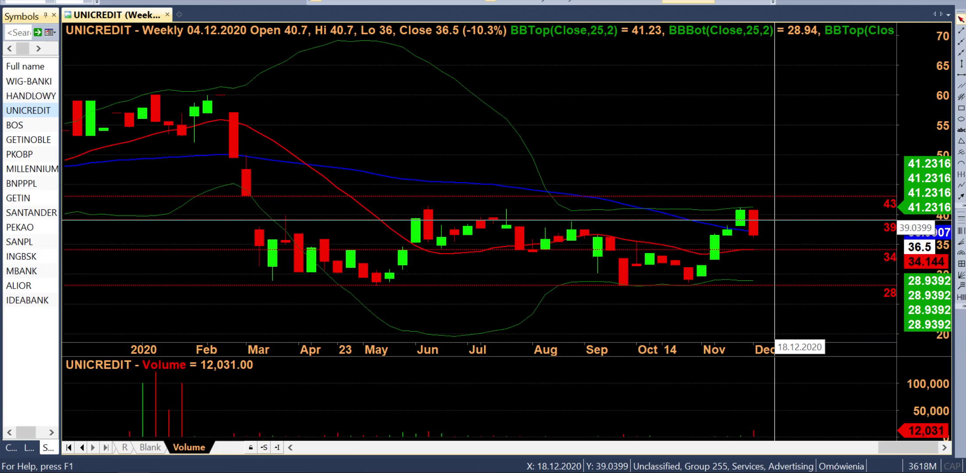
{"action": "mouse_move", "coordinate": [774, 219]}
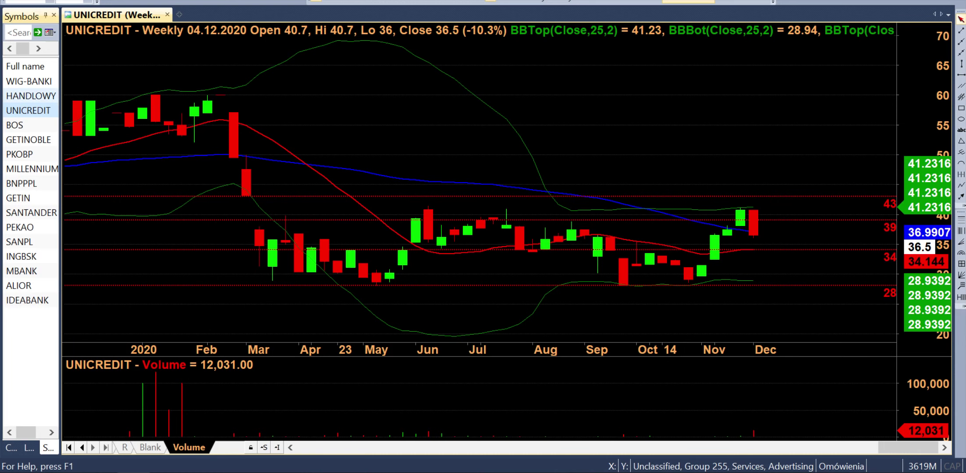
Display the HANDLOWY weekly chart and examine the latest candle against the resistance zone below 38 and the 35 level
{"action": "left_click", "coordinate": [31, 95]}
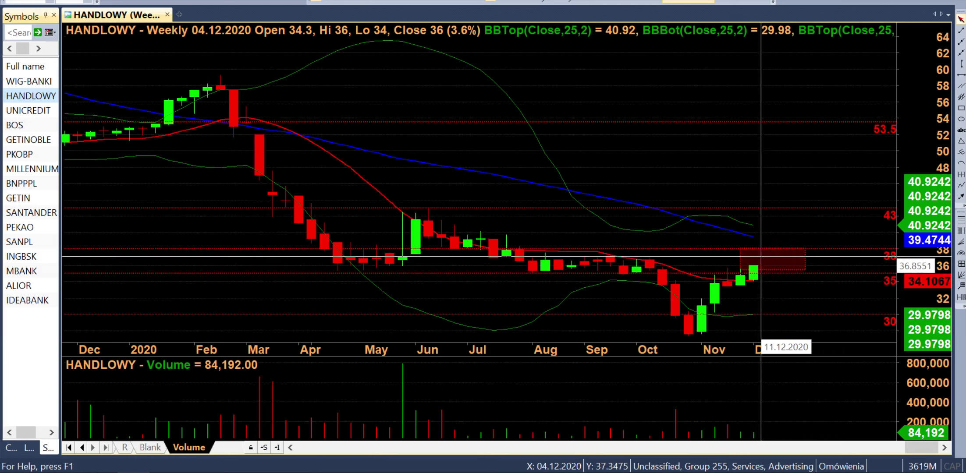
{"action": "mouse_move", "coordinate": [778, 266]}
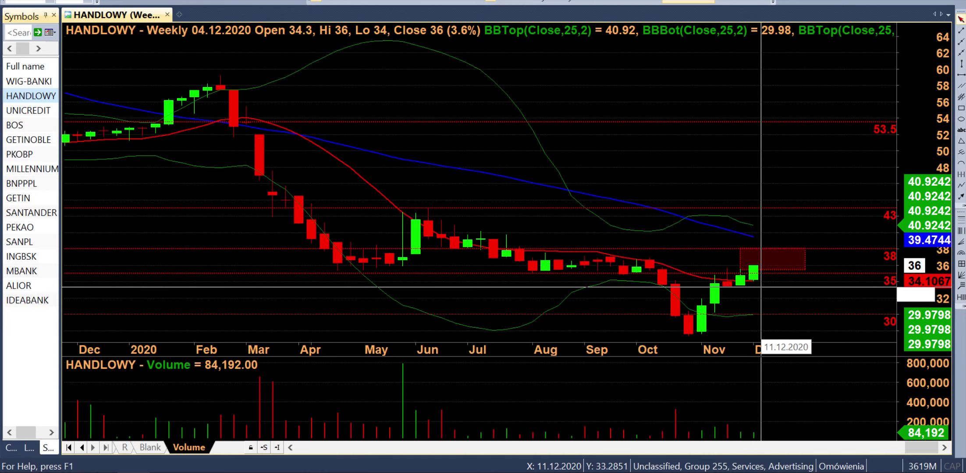
{"action": "mouse_move", "coordinate": [761, 286]}
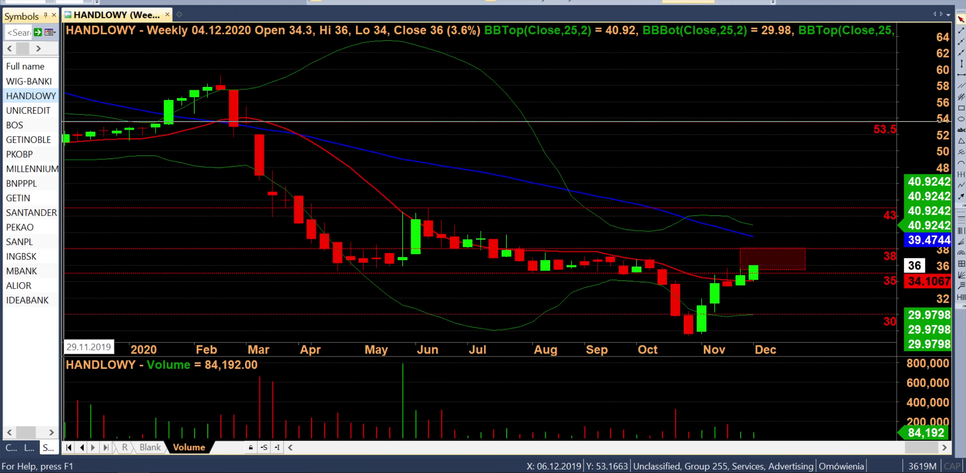
{"action": "key", "text": "Down"}
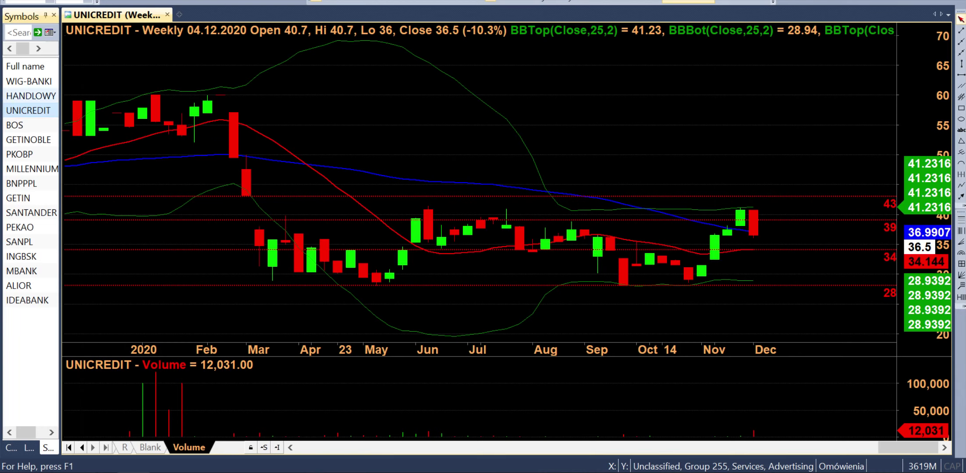
{"action": "left_click", "coordinate": [31, 96]}
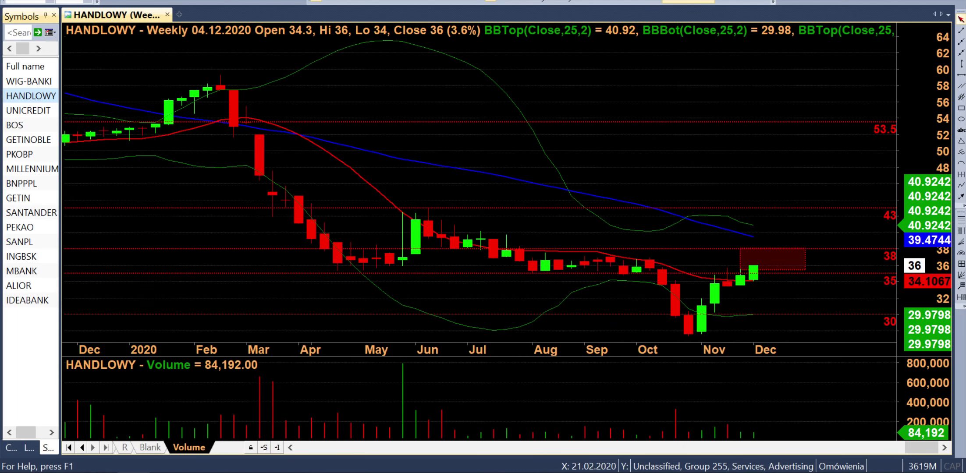
Switch to LibreOffice Calc and review the one-week results from SANTANDER down to HANDLOWY on the Portfel 2020 sheet
{"action": "mouse_move", "coordinate": [214, 472]}
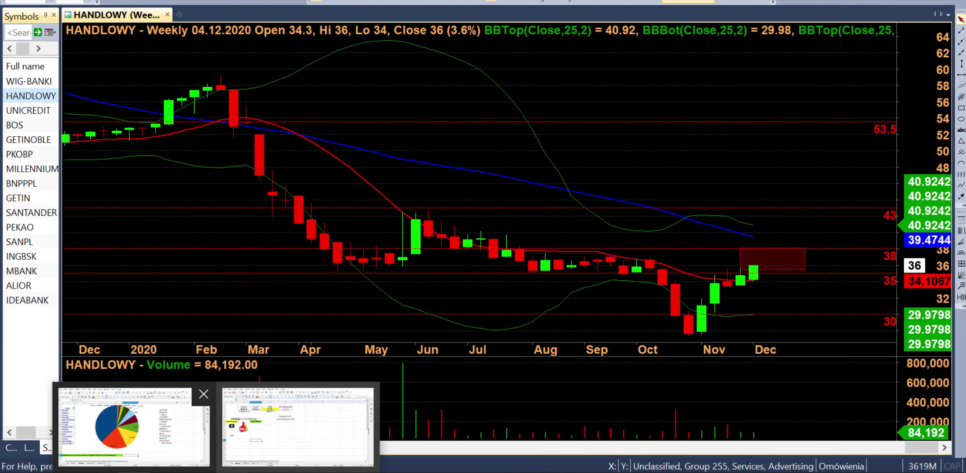
{"action": "left_click", "coordinate": [133, 425]}
{"action": "key", "text": "ctrl+Page_Down"}
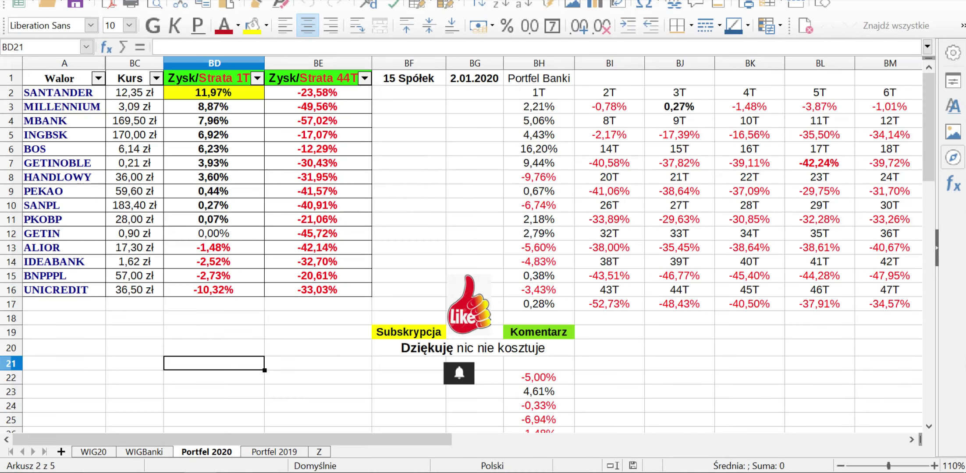
{"action": "left_click", "coordinate": [214, 92]}
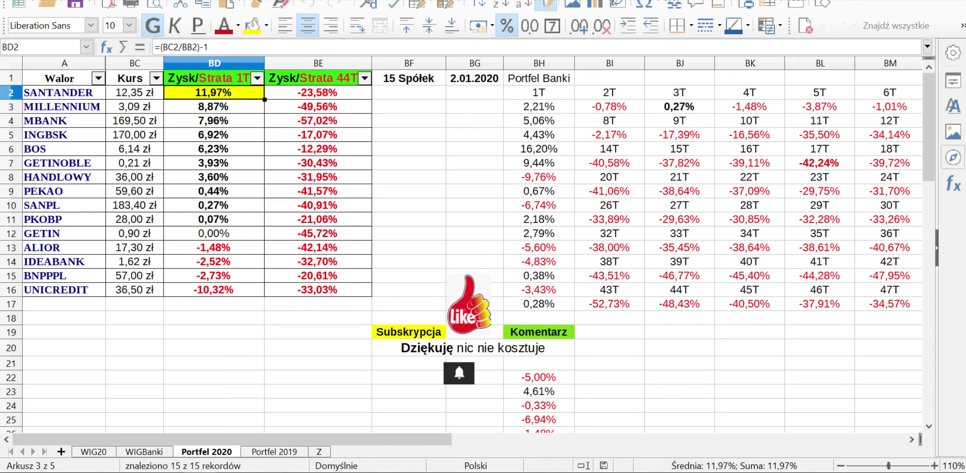
{"action": "left_click", "coordinate": [214, 107]}
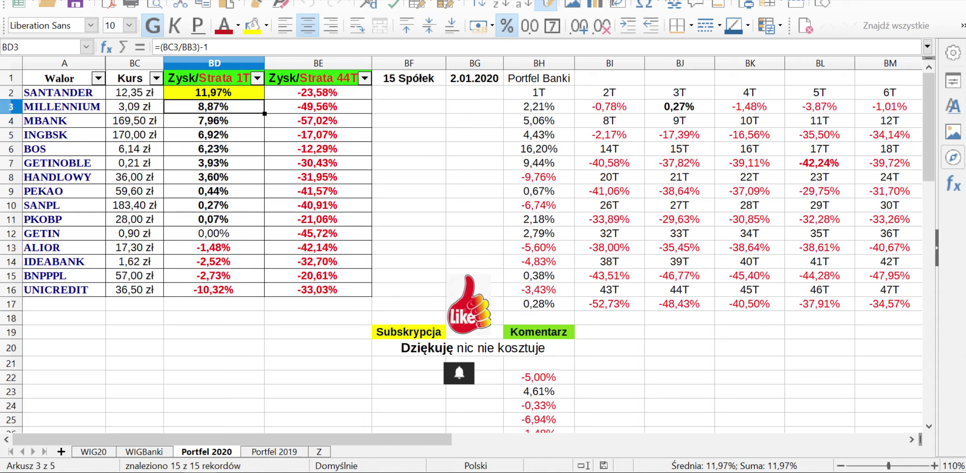
{"action": "left_click", "coordinate": [213, 120]}
{"action": "left_click", "coordinate": [214, 134]}
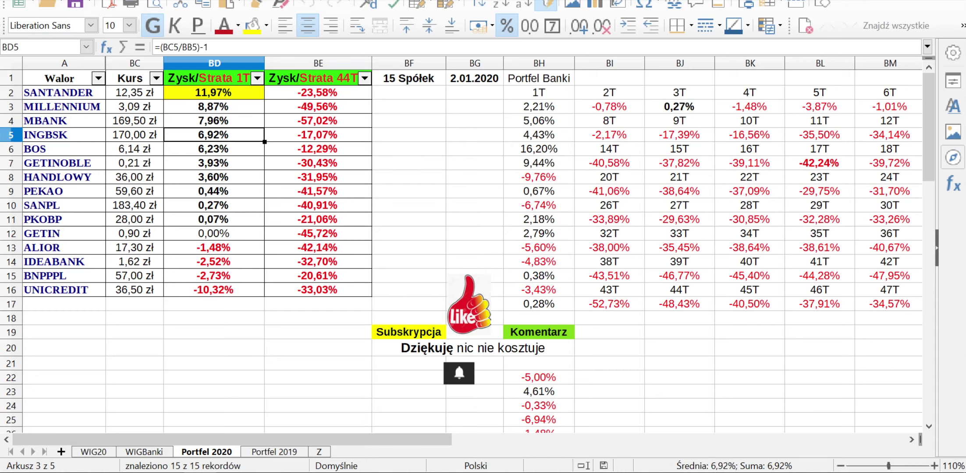
{"action": "left_click", "coordinate": [214, 149]}
{"action": "left_click", "coordinate": [214, 162]}
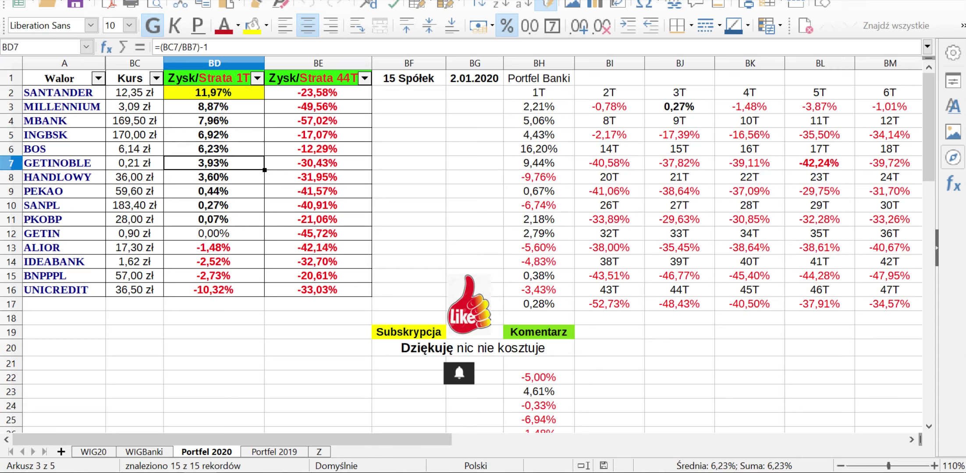
{"action": "left_click", "coordinate": [213, 177]}
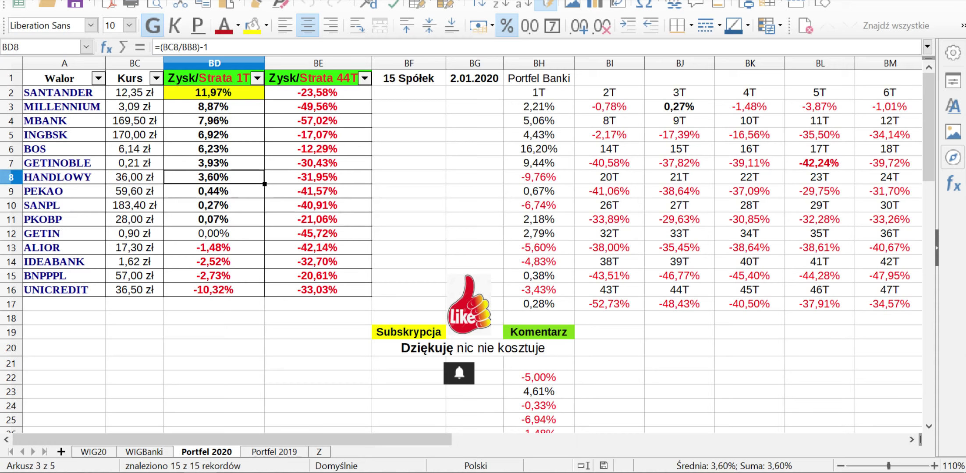
Review the one-week results from PKOBP down to UNICREDIT and check the bank portfolio's 1T result
{"action": "left_click", "coordinate": [214, 219]}
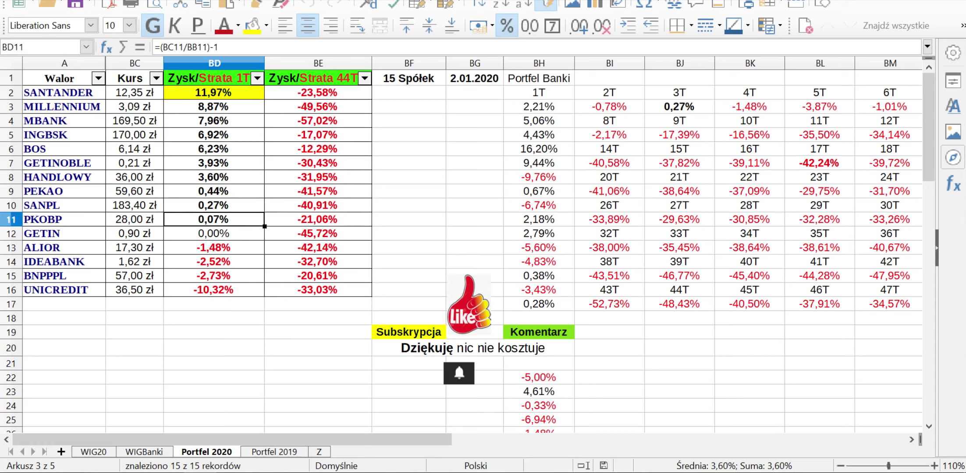
{"action": "left_click", "coordinate": [214, 233]}
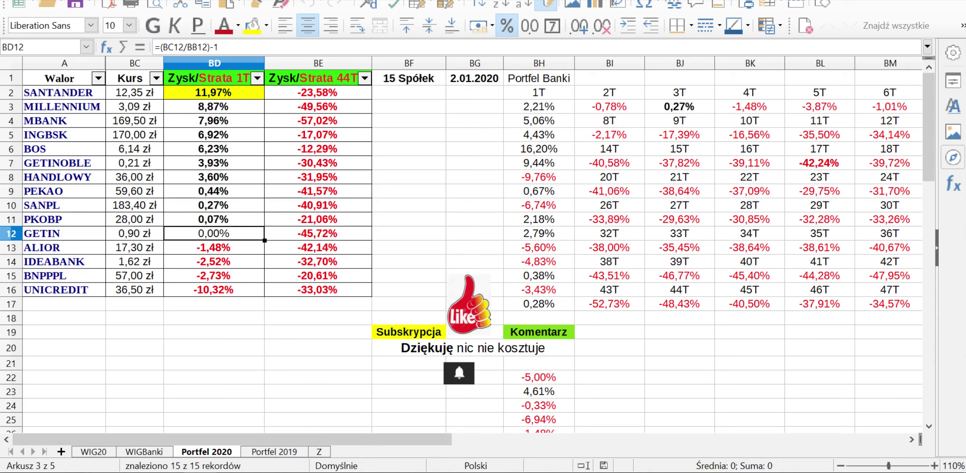
{"action": "left_click", "coordinate": [214, 247]}
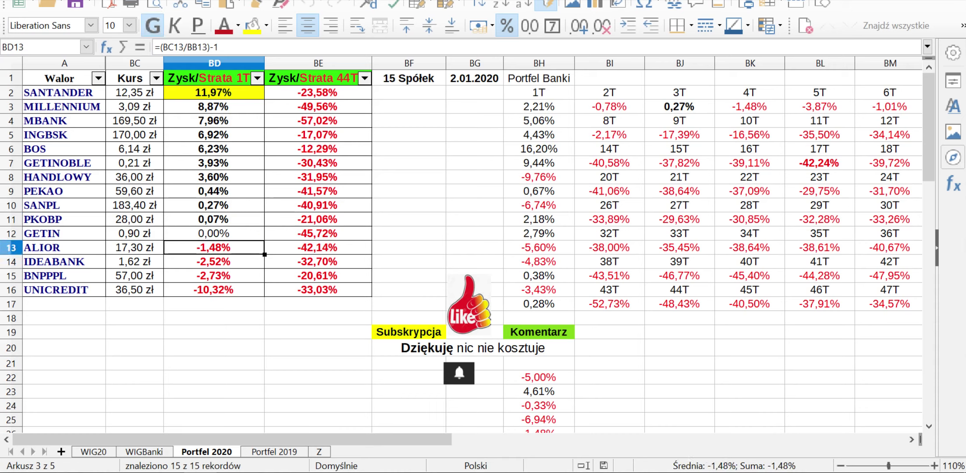
{"action": "left_click", "coordinate": [213, 262]}
{"action": "left_click", "coordinate": [214, 275]}
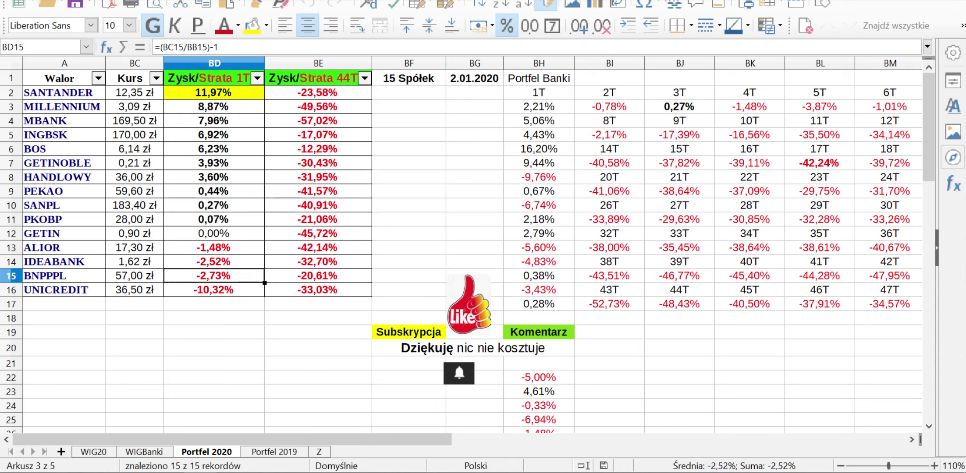
{"action": "left_click", "coordinate": [214, 289]}
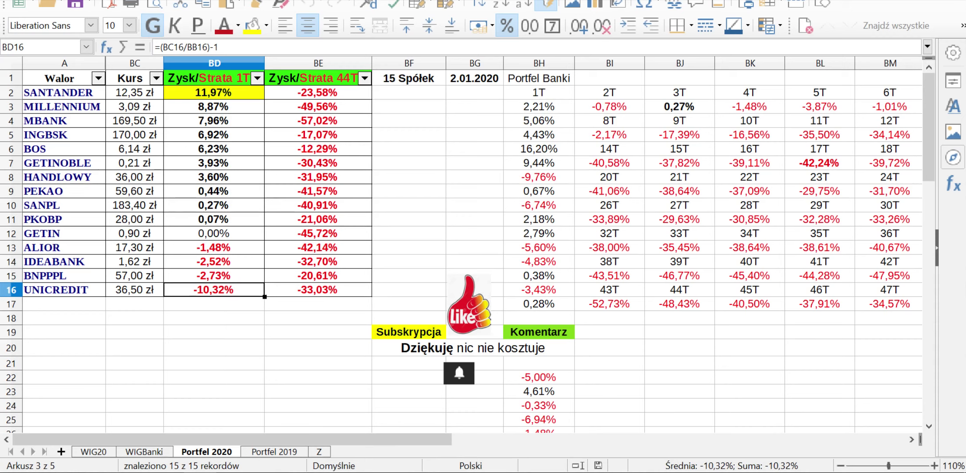
{"action": "left_click", "coordinate": [539, 107]}
Sort the bank table by the Zysk/Strata 44T column in ascending order
{"action": "left_click", "coordinate": [364, 78]}
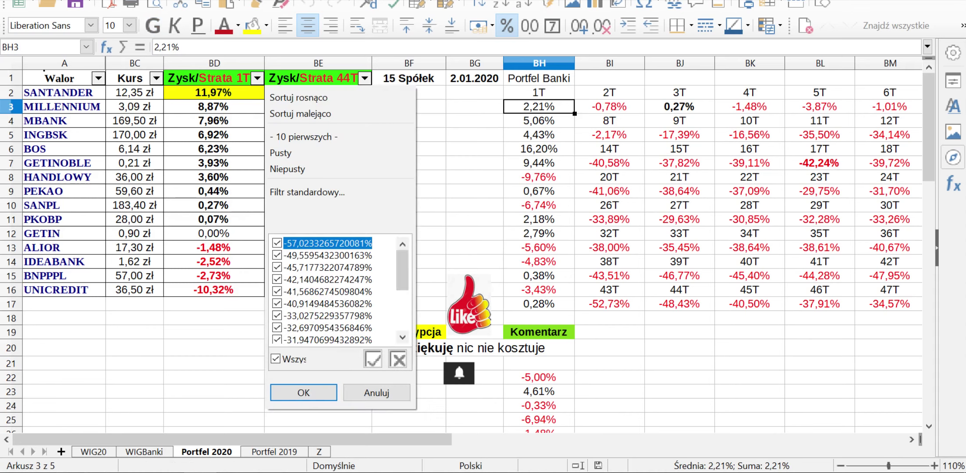
{"action": "left_click", "coordinate": [298, 97]}
{"action": "left_click", "coordinate": [364, 78]}
{"action": "key", "text": "Escape"}
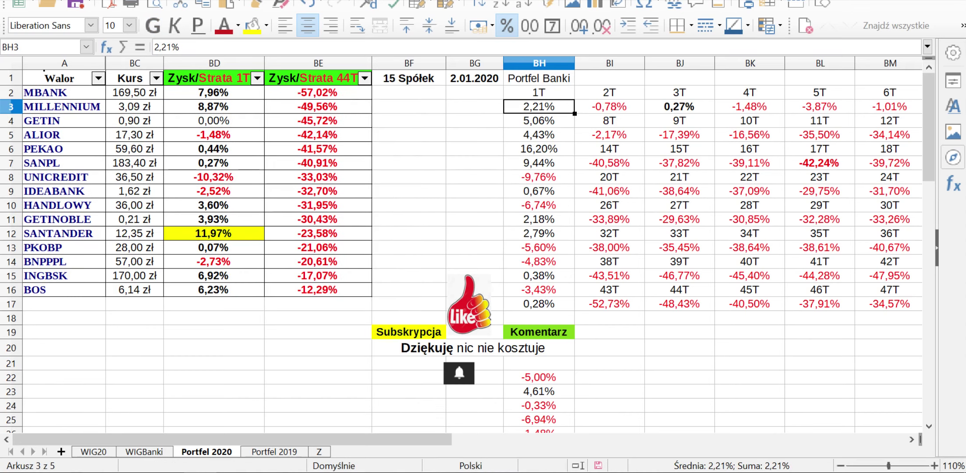
Sort the bank table by the Zysk/Strata 44T column in descending order
{"action": "left_click", "coordinate": [364, 78]}
{"action": "left_click", "coordinate": [298, 109]}
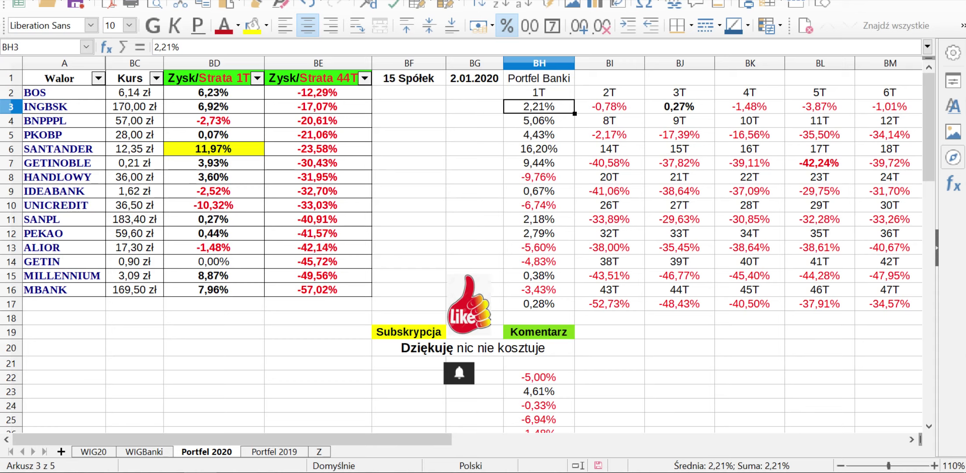
Review the 44-week results of the banks one by one, from INGBSK down to MBANK
{"action": "left_click", "coordinate": [318, 107]}
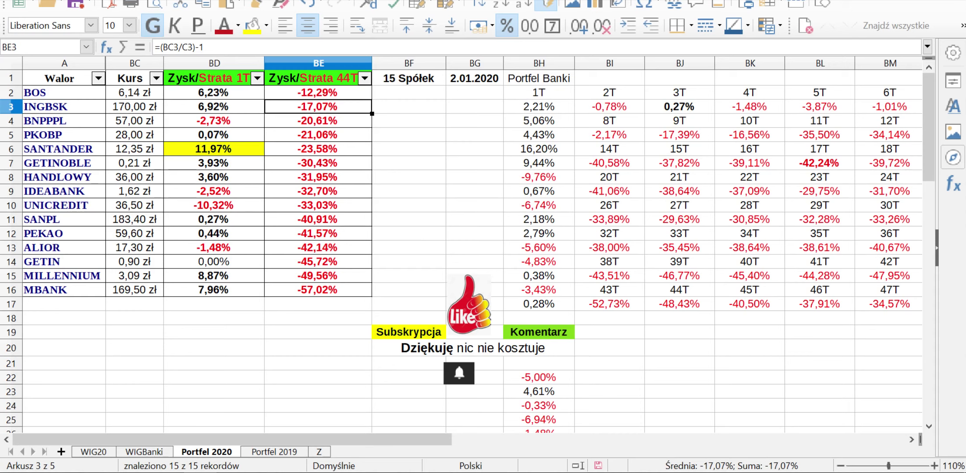
{"action": "key", "text": "Down"}
{"action": "key", "text": "Down"}
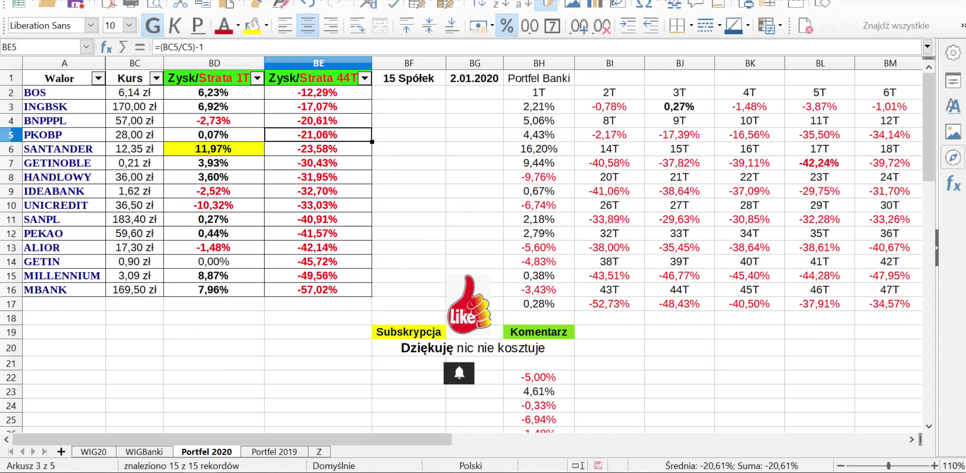
{"action": "key", "text": "Down"}
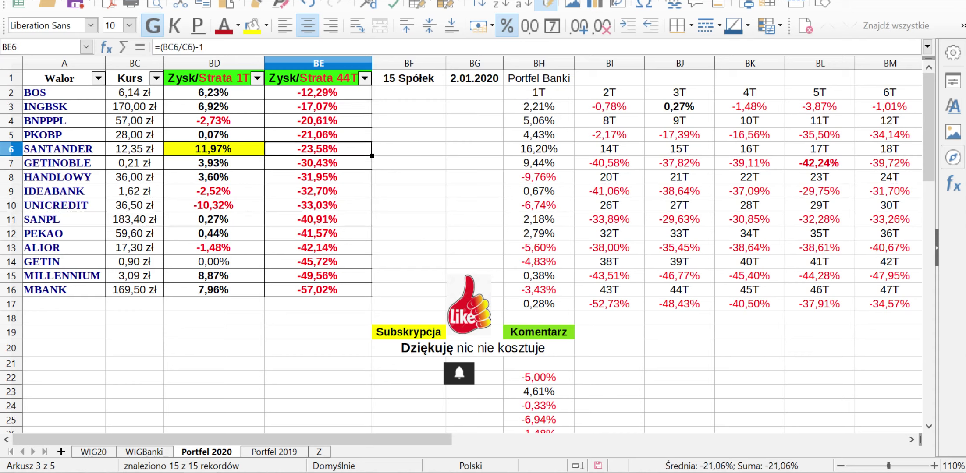
{"action": "left_click", "coordinate": [318, 135]}
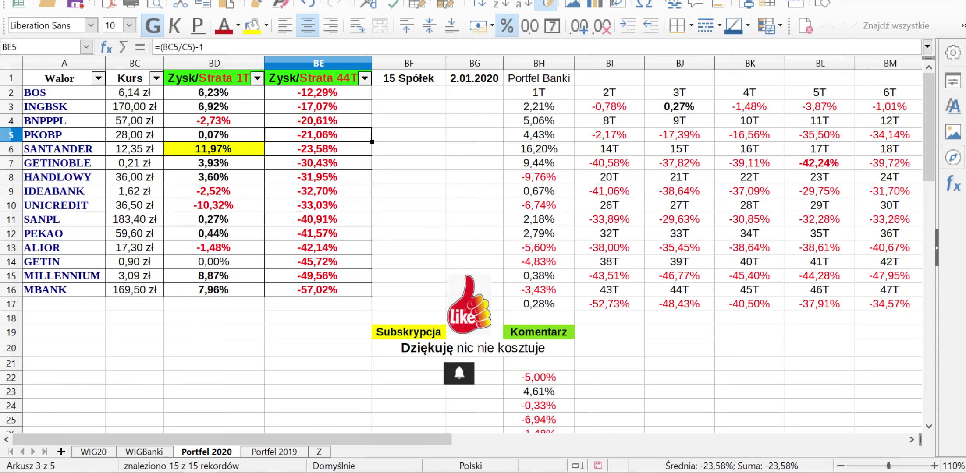
{"action": "left_click", "coordinate": [318, 149]}
{"action": "left_click", "coordinate": [319, 163]}
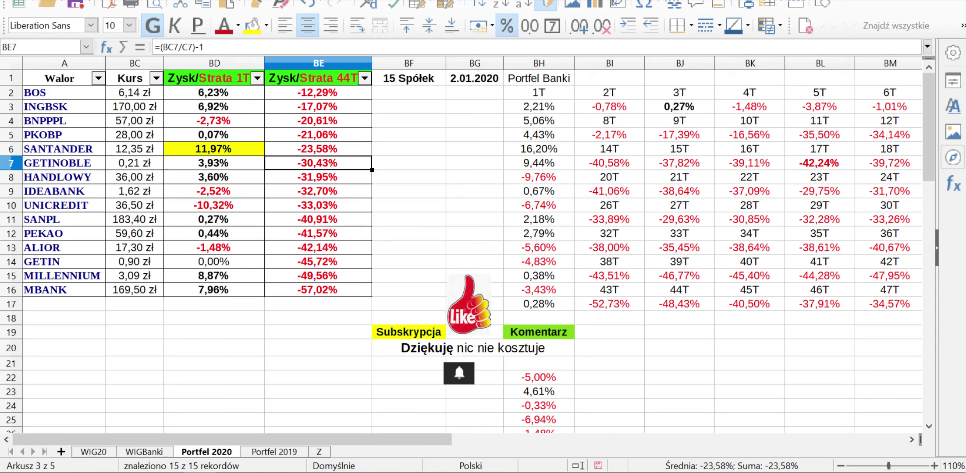
{"action": "left_click", "coordinate": [318, 177]}
{"action": "left_click", "coordinate": [318, 191]}
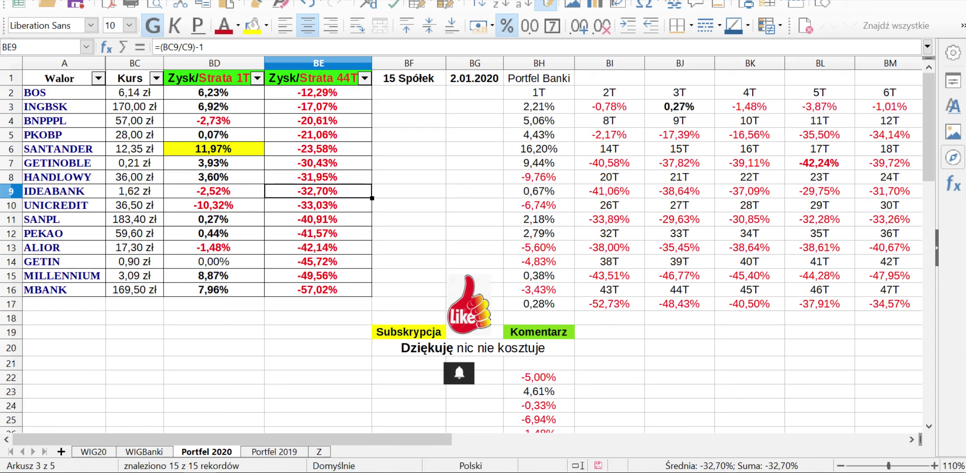
{"action": "left_click", "coordinate": [318, 219]}
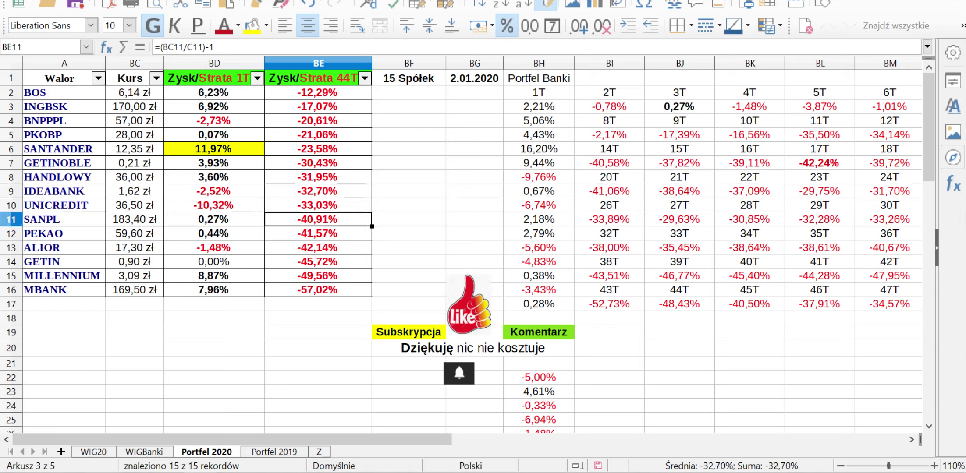
{"action": "left_click", "coordinate": [318, 233]}
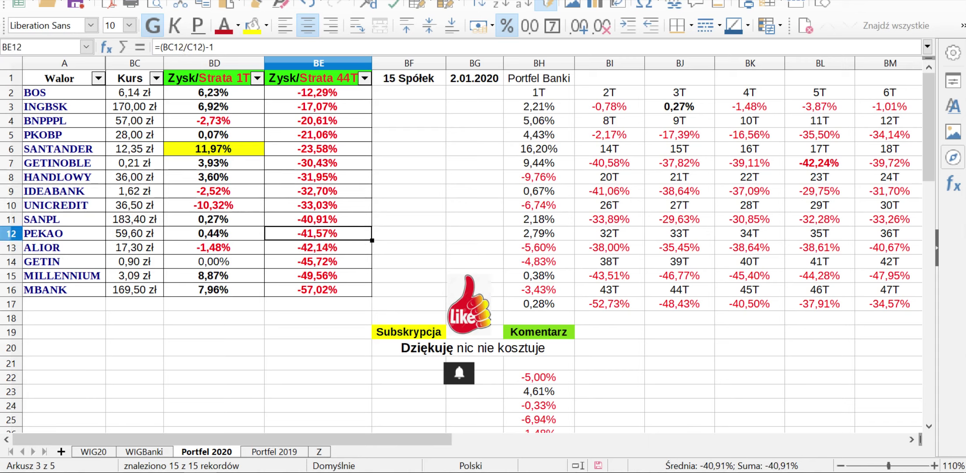
{"action": "left_click", "coordinate": [318, 247]}
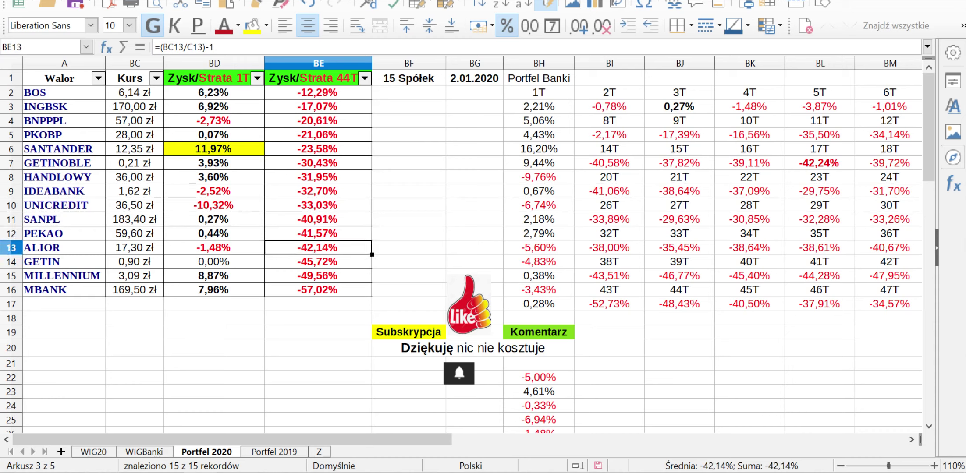
{"action": "left_click", "coordinate": [318, 290]}
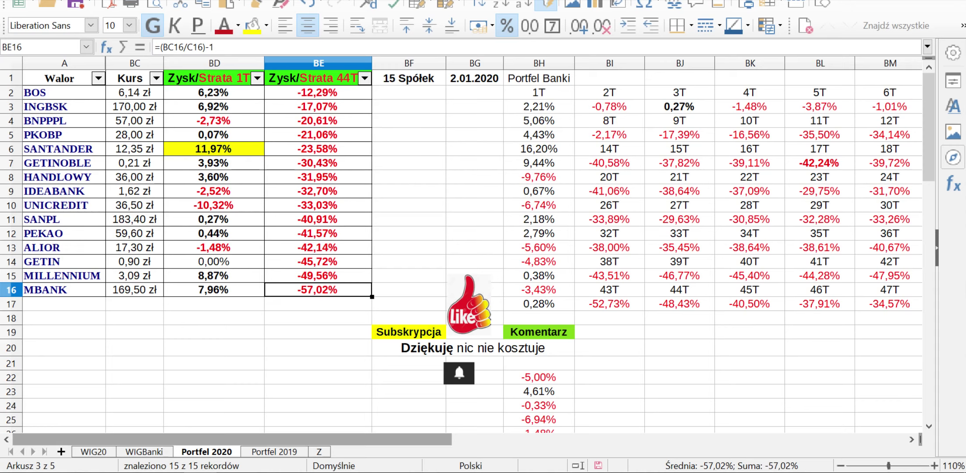
Check the bank portfolio's 48T result in cell BN17, and return to the bank table
{"action": "left_click_drag", "start_coordinate": [422, 438], "coordinate": [525, 438]}
{"action": "left_click", "coordinate": [876, 304]}
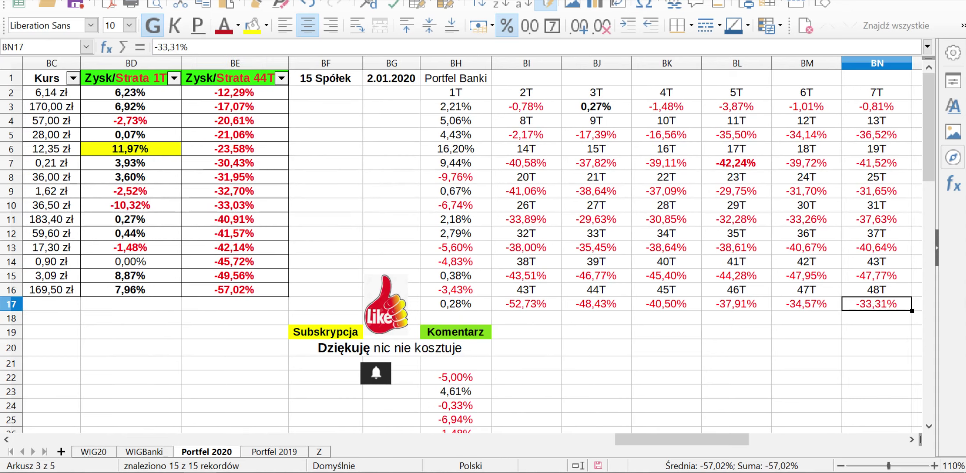
{"action": "left_click_drag", "start_coordinate": [681, 438], "coordinate": [130, 438]}
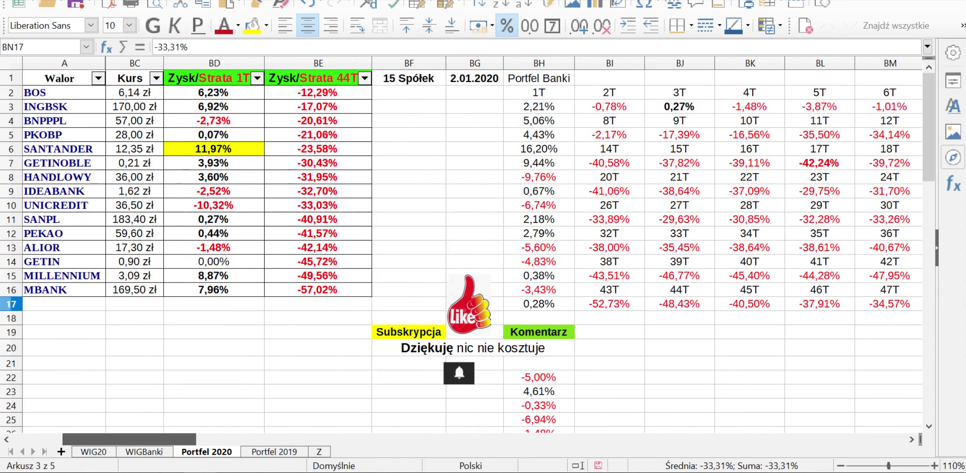
{"action": "left_click", "coordinate": [213, 332]}
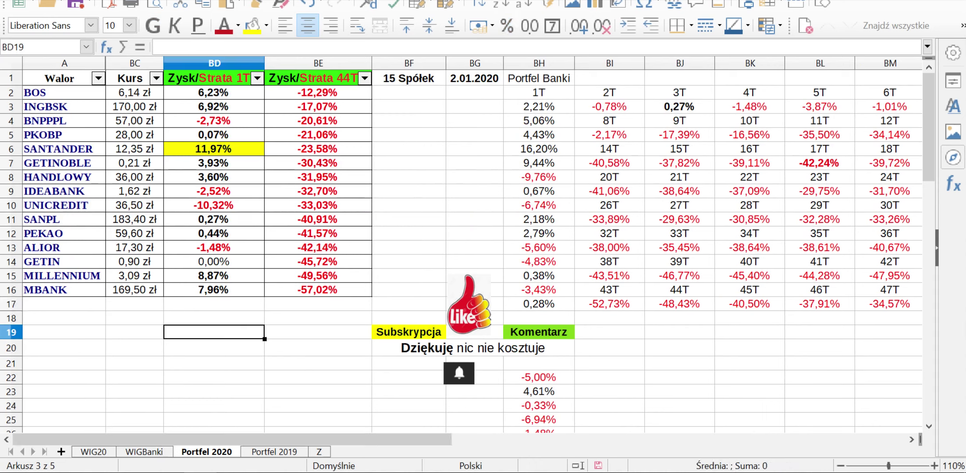